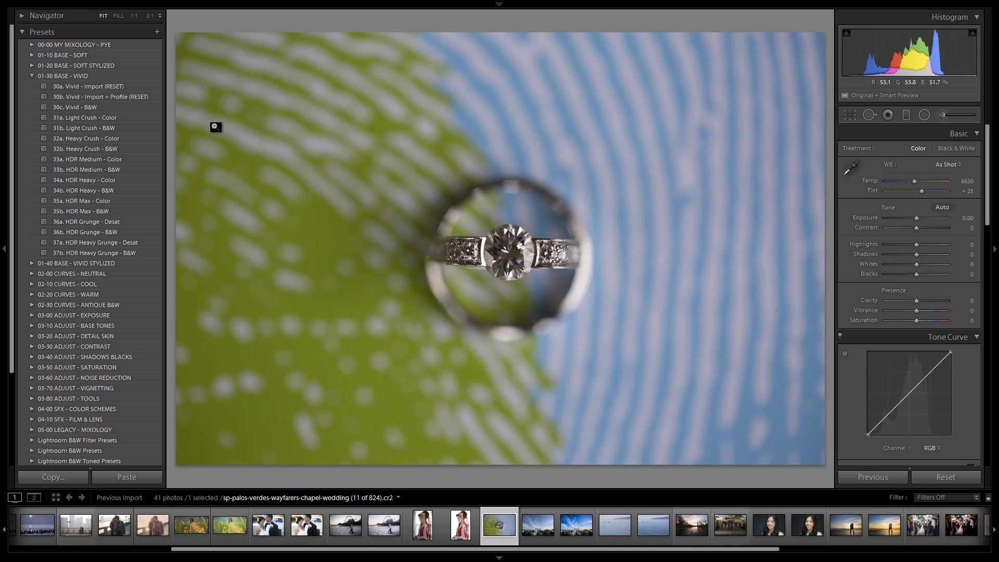
Apply the 30a. Vivid - Import (RESET) preset to the ring photo
key("i")
left_click(131, 88)
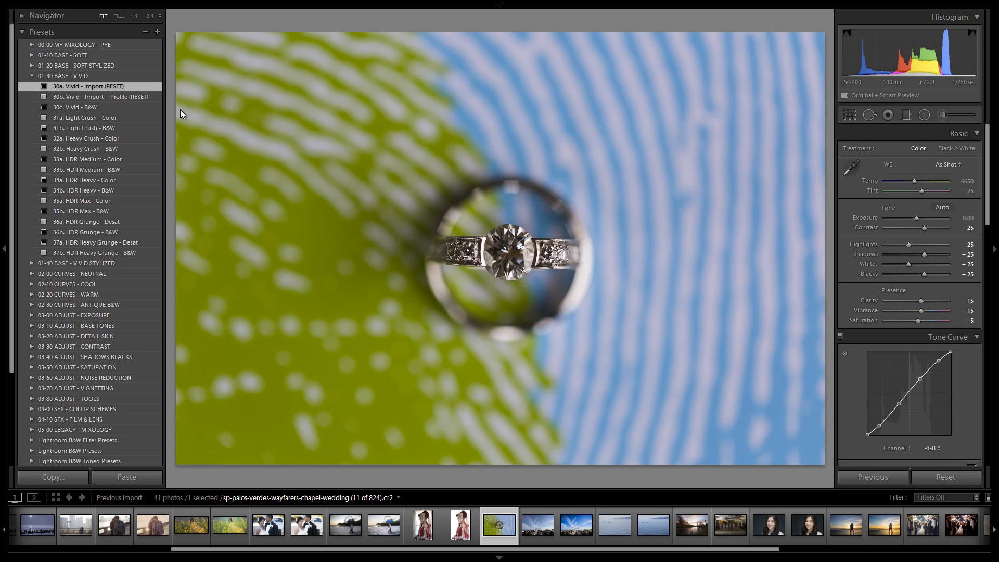
Straighten the ring photo to an angle of -0.63 and crop it slightly tighter
key("r")
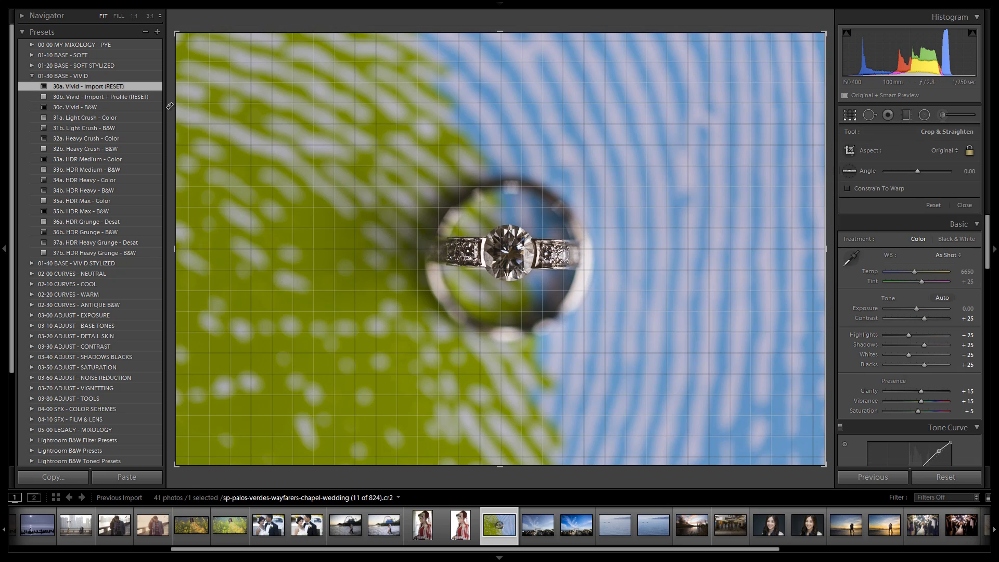
left_click_drag(169, 106, 168, 108)
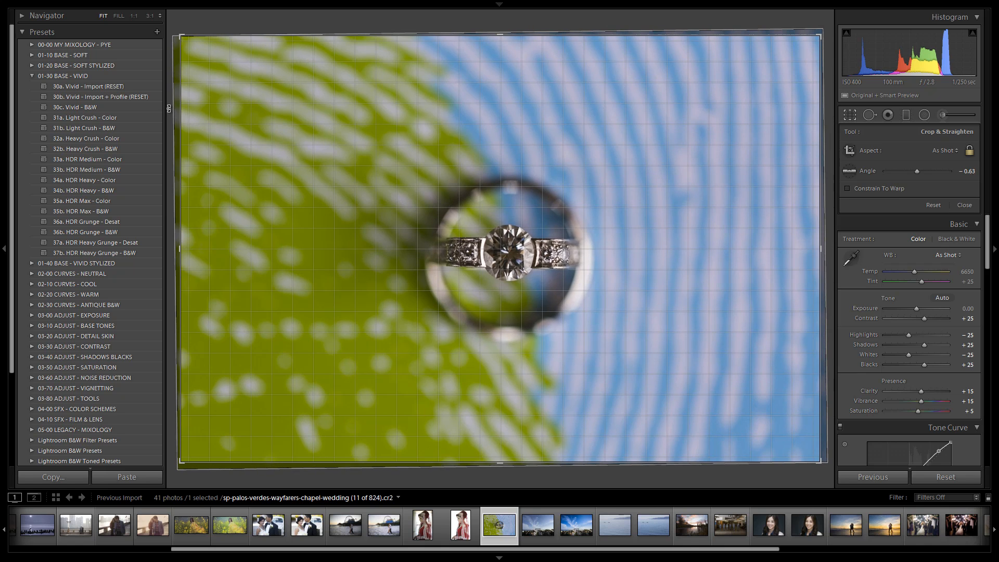
left_click_drag(327, 131, 188, 414)
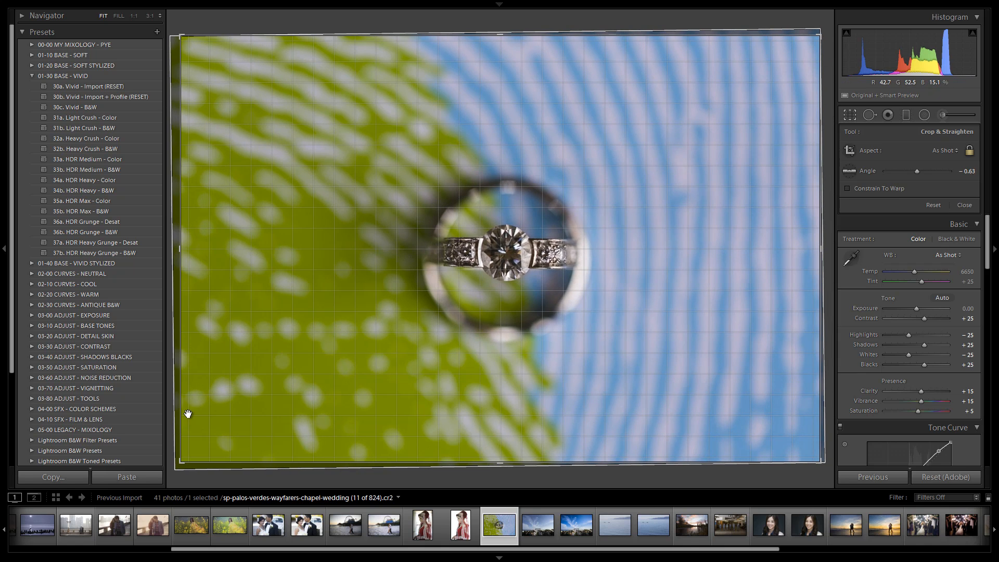
left_click_drag(181, 461, 190, 458)
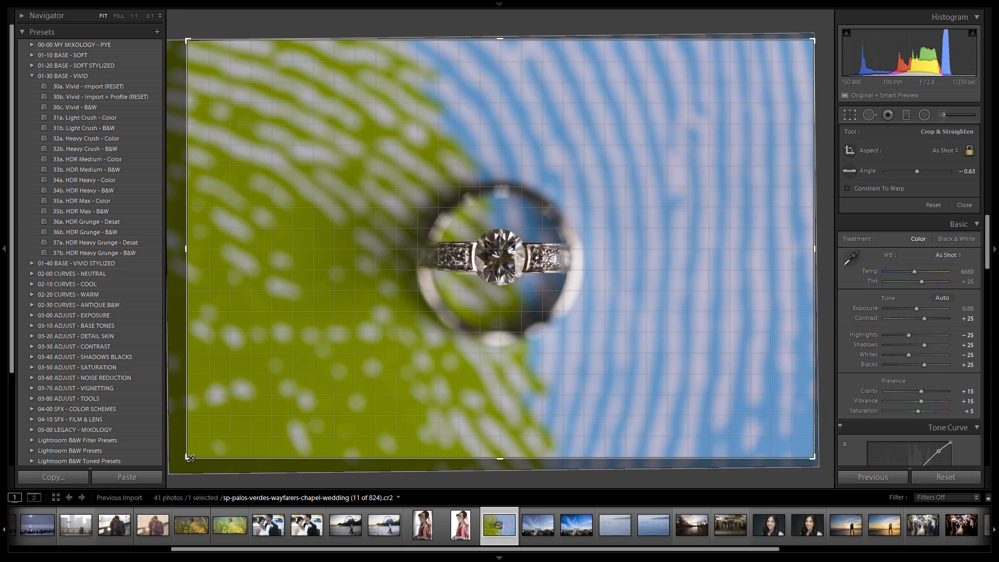
key("Return")
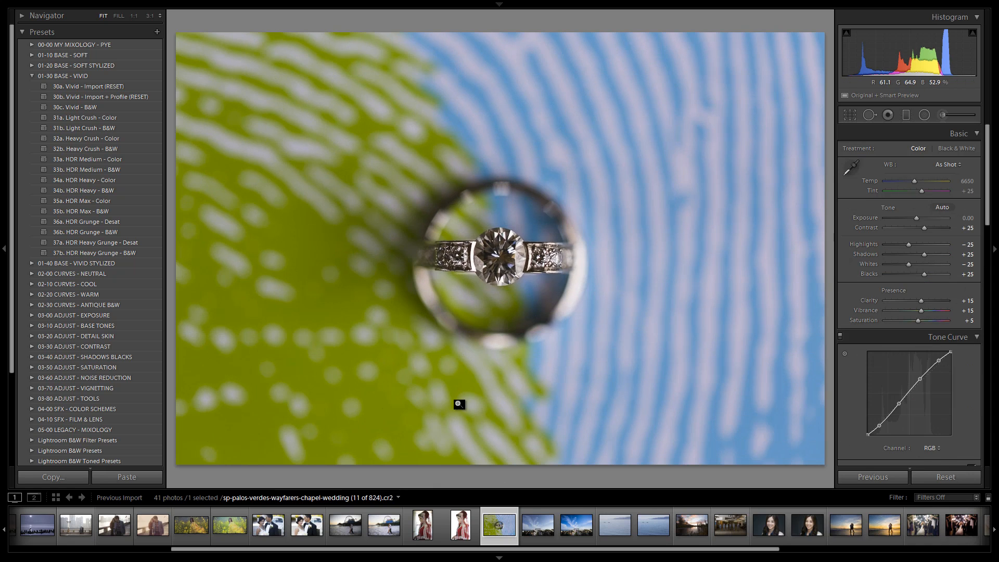
Reopen the crop with the rule-of-thirds overlay and recentre the diamond within the frame
key("r")
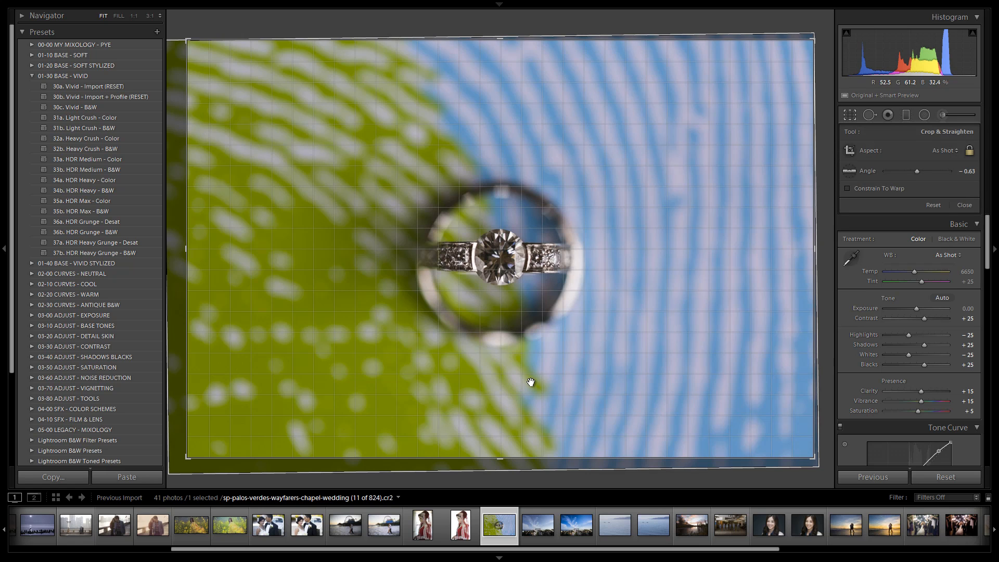
key("o")
left_click_drag(530, 383, 522, 355)
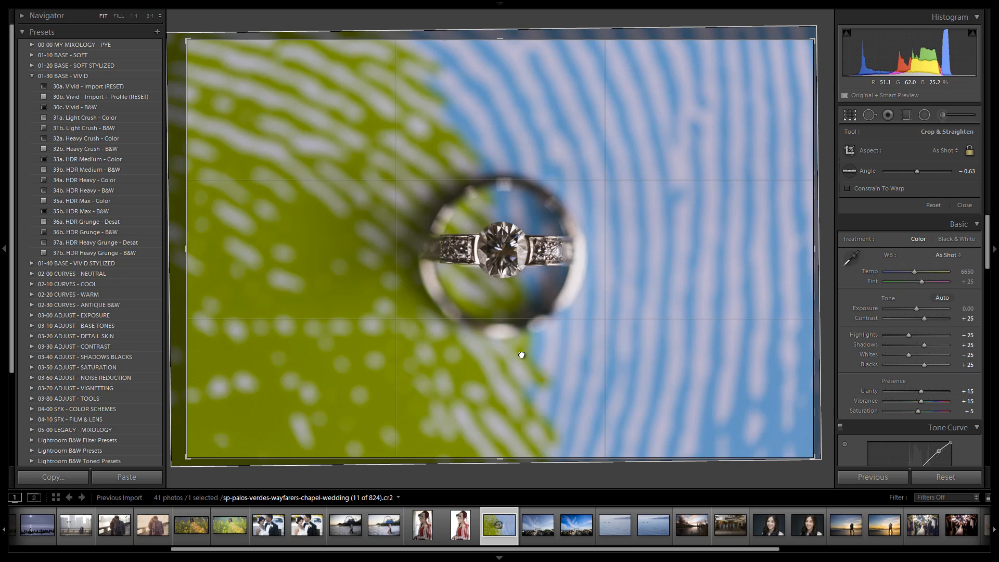
key("Return")
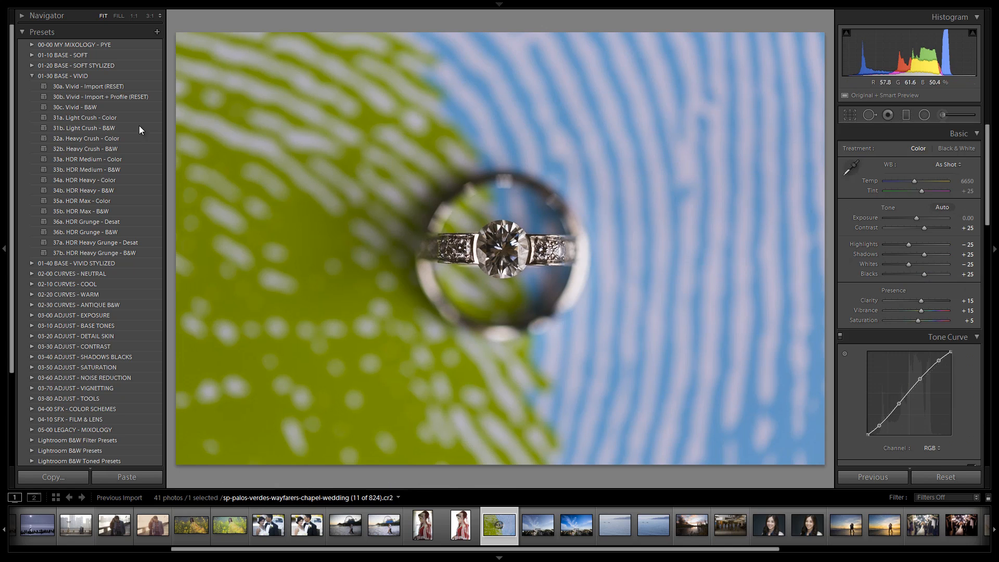
Compare the Light and Heavy Crush color presets, apply 31a. Light Crush - Color and raise the exposure to +0.33
left_click(107, 119)
left_click(106, 139)
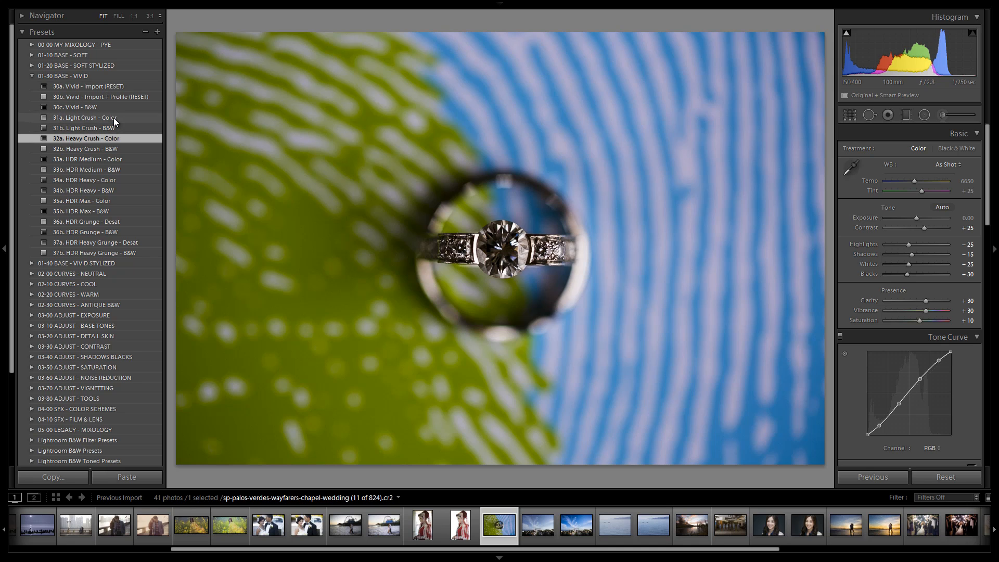
left_click(113, 118)
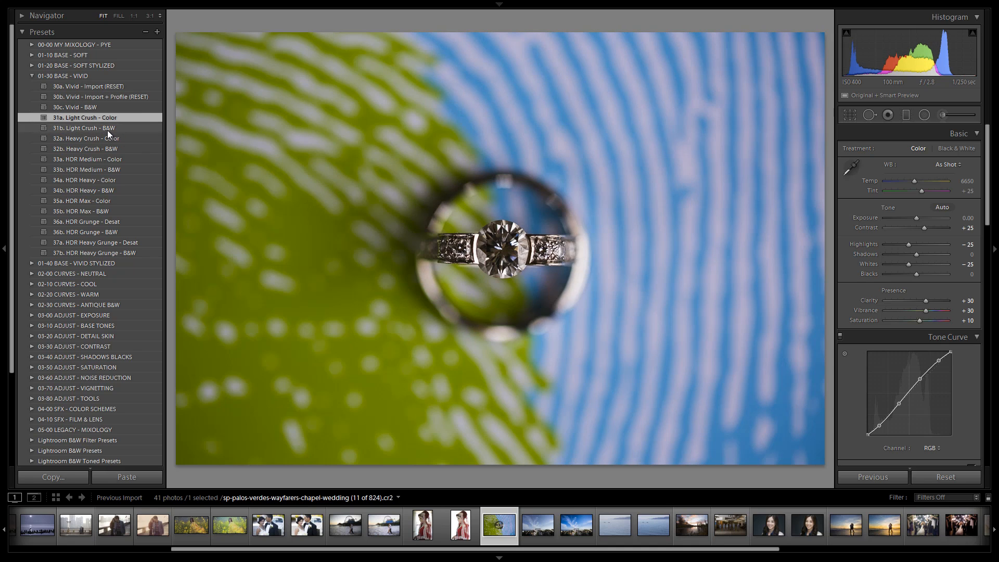
left_click_drag(917, 218, 920, 218)
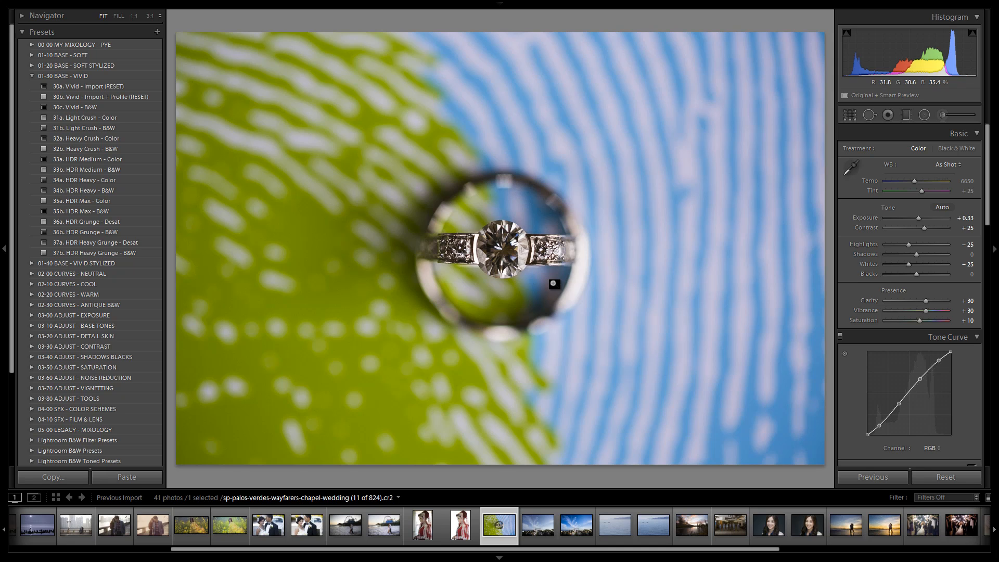
Add a large radial filter centred on the diamond with the 03 Burn (Darken) effect at -0.50 exposure and feather 60
left_click(925, 115)
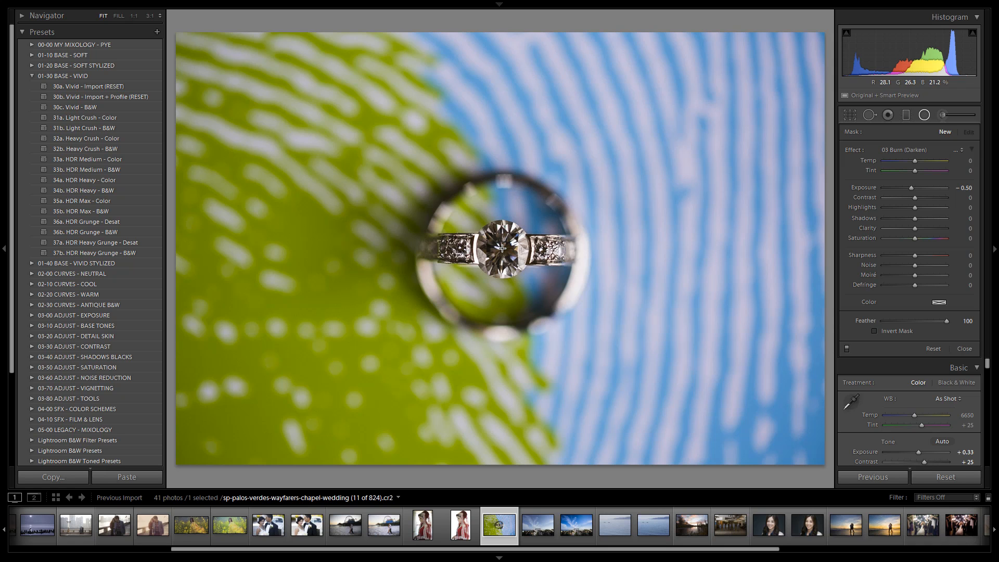
left_click_drag(502, 249, 853, 554)
left_click_drag(947, 322, 924, 320)
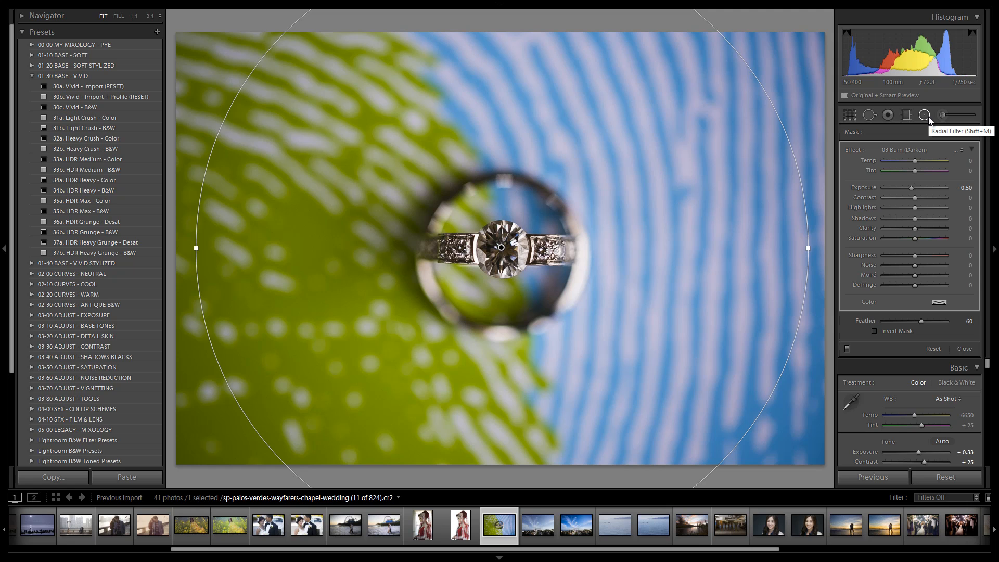
key("shift+m")
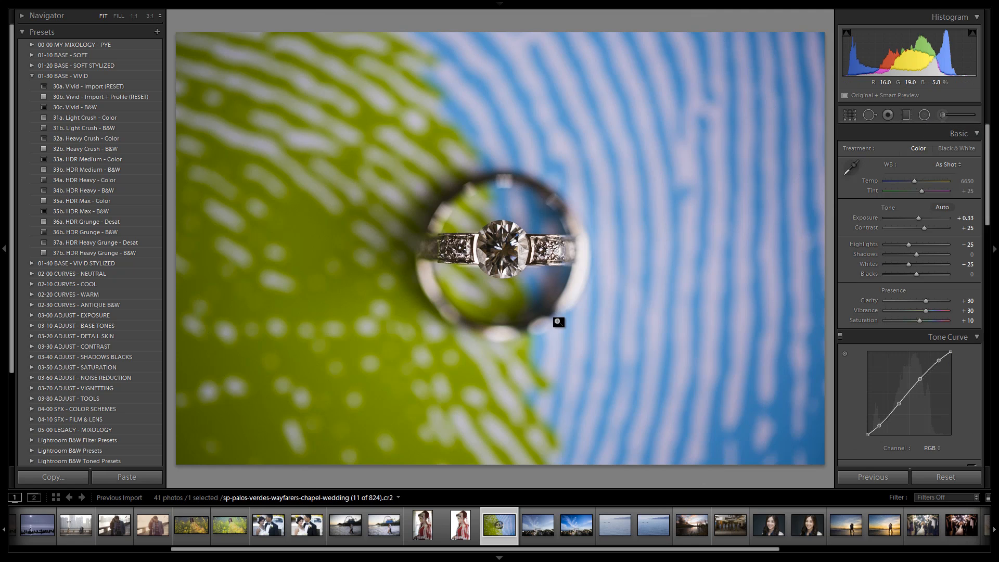
Raise the photo's overall exposure to +0.43
left_click_drag(925, 218, 925, 219)
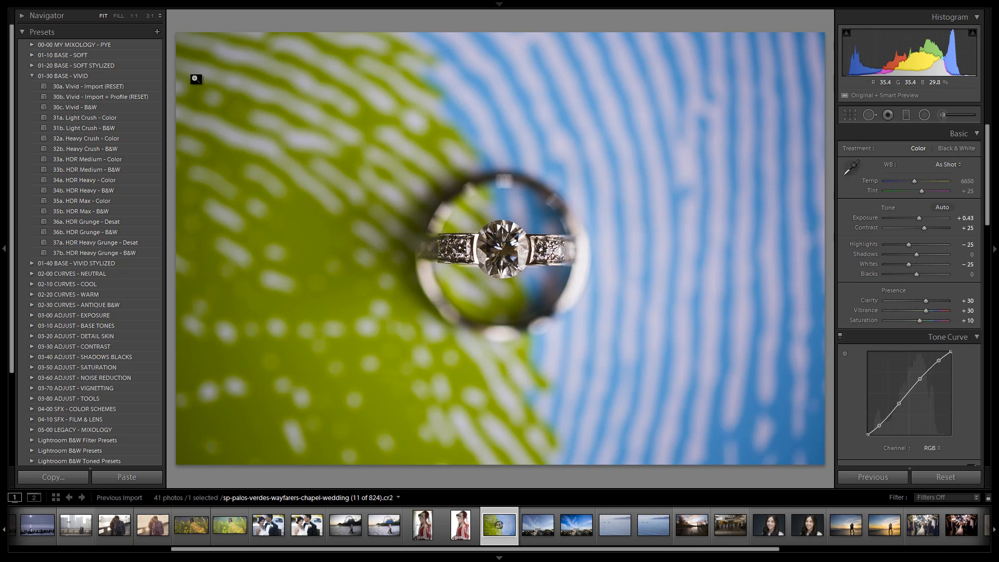
Compare the before and after versions of the ring photo repeatedly
key("backslash")
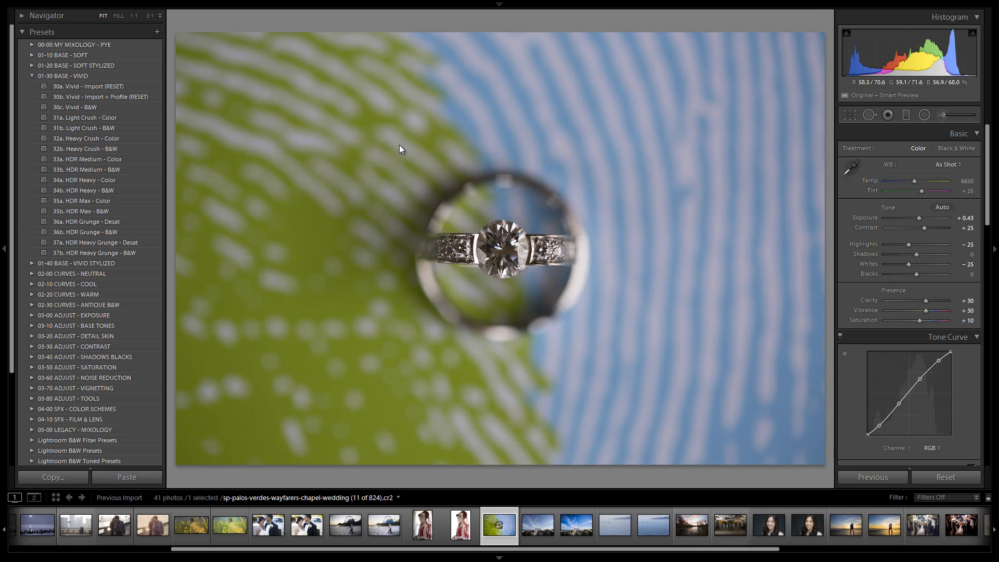
key("backslash")
key("backslash")
key("backslash")
key("backslash")
key("backslash")
key("backslash")
key("backslash")
key("backslash")
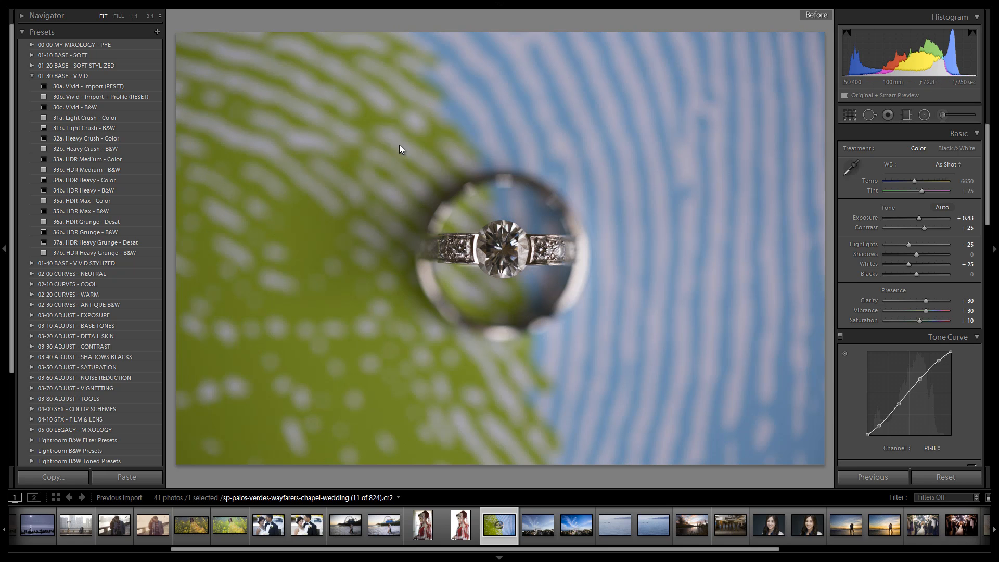
key("backslash")
key("backslash")
key("backslash")
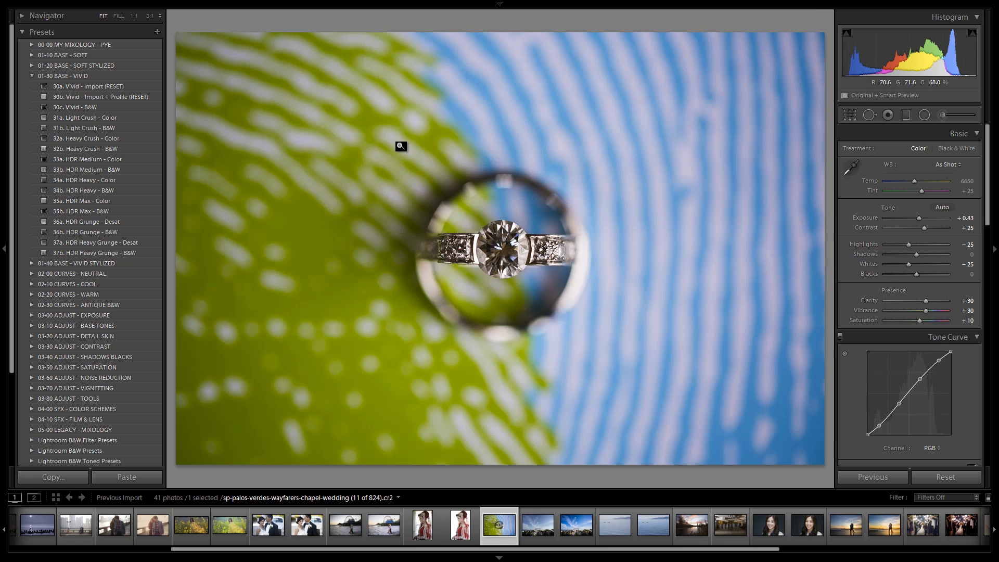
key("backslash")
key("backslash")
key("backslash")
key("backslash")
Review the curve, HSL and sharpening settings, inspecting the diamond's detail at 1:1 before returning to the fitted view
scroll(929, 292, "down", 3)
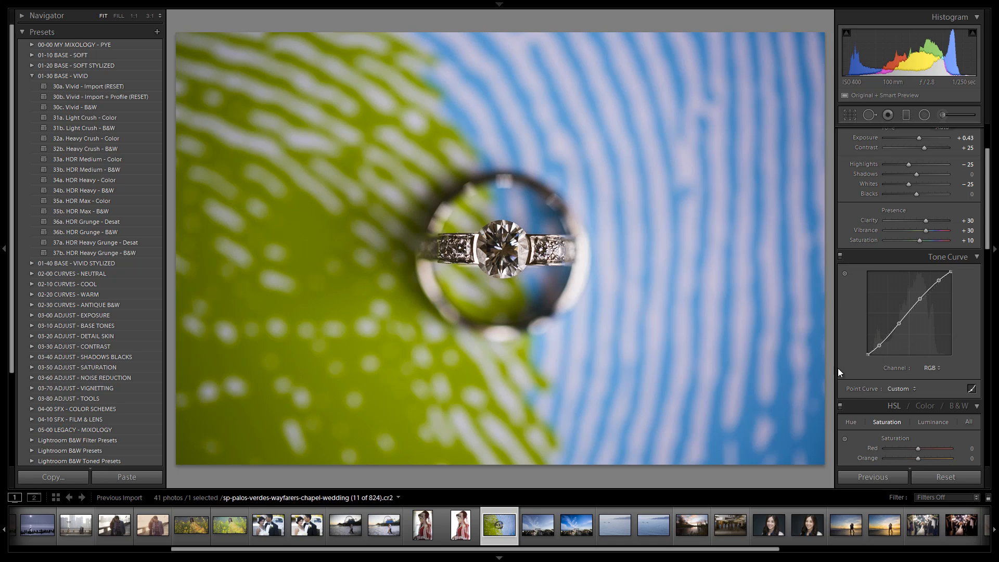
scroll(976, 302, "down", 6)
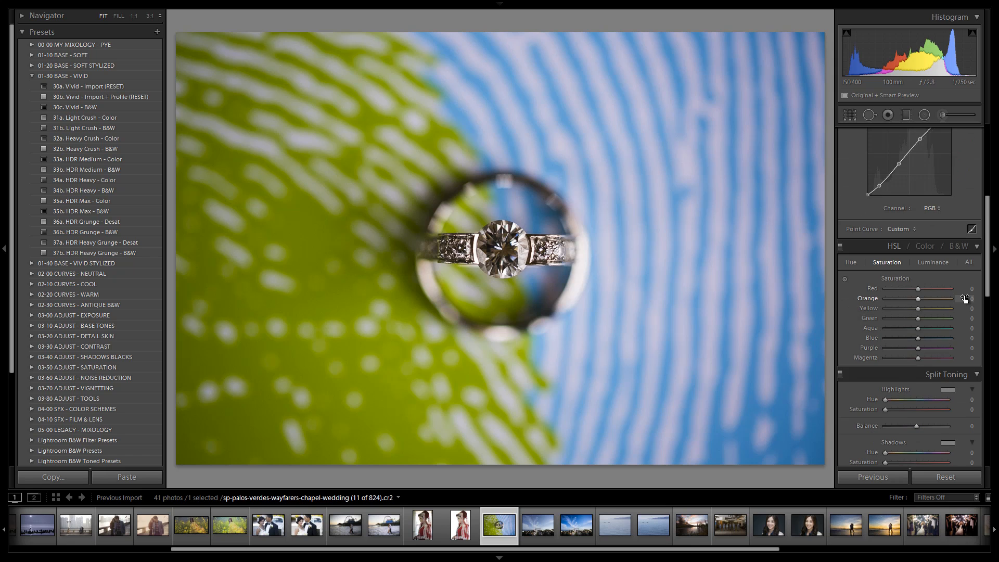
scroll(957, 297, "down", 8)
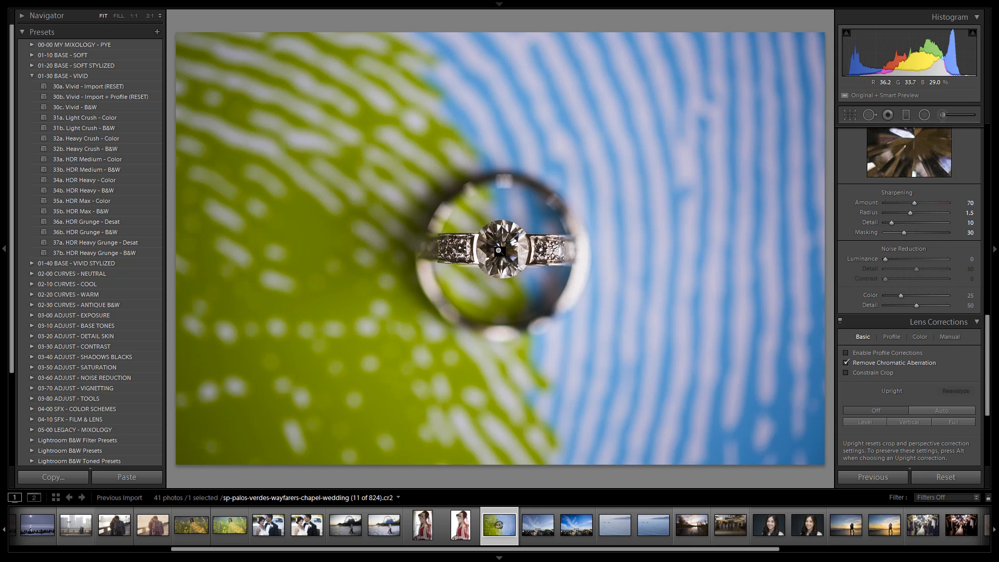
left_click(503, 248)
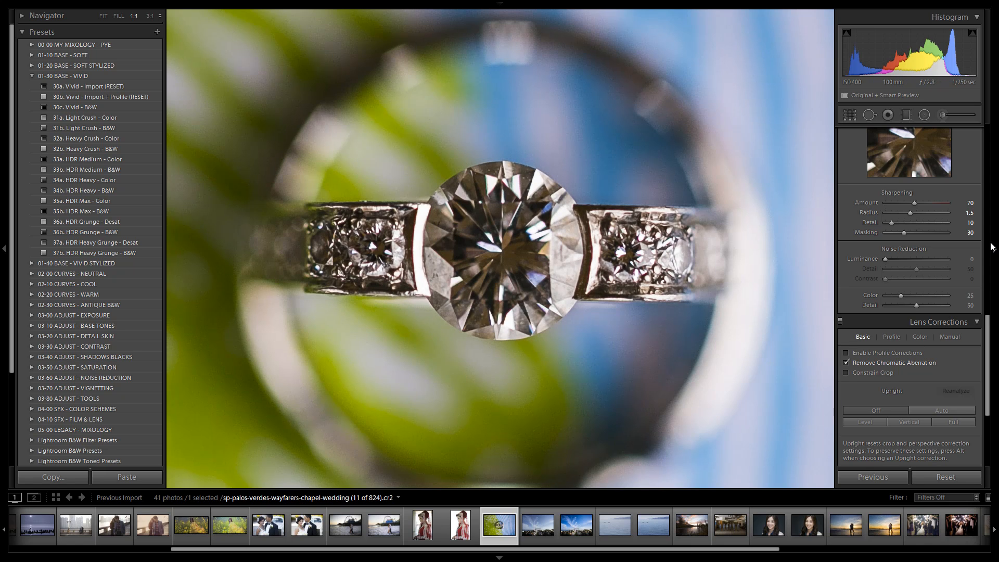
left_click(587, 319)
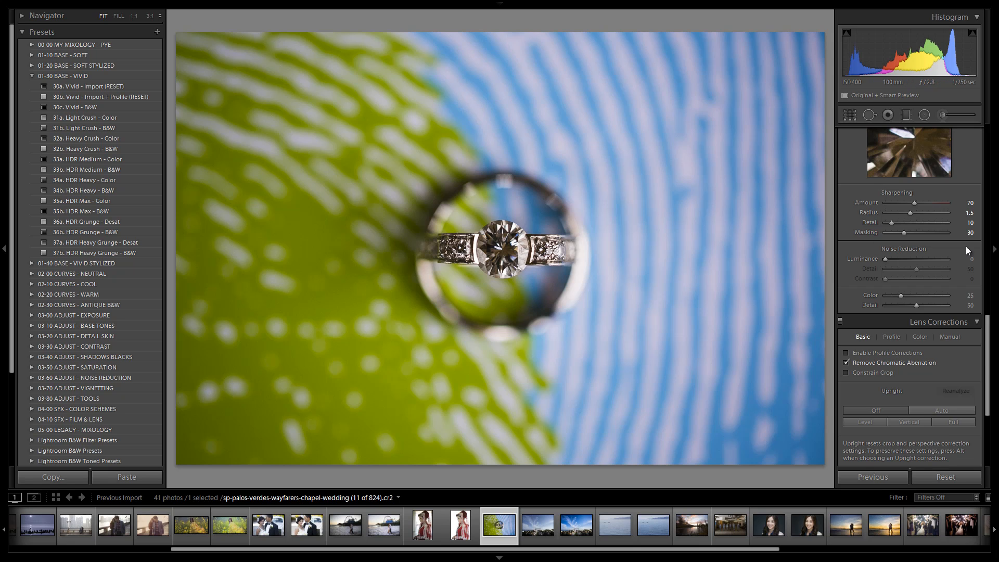
Examine the manual lens vignetting and post-crop vignetting settings
scroll(952, 253, "down", 3)
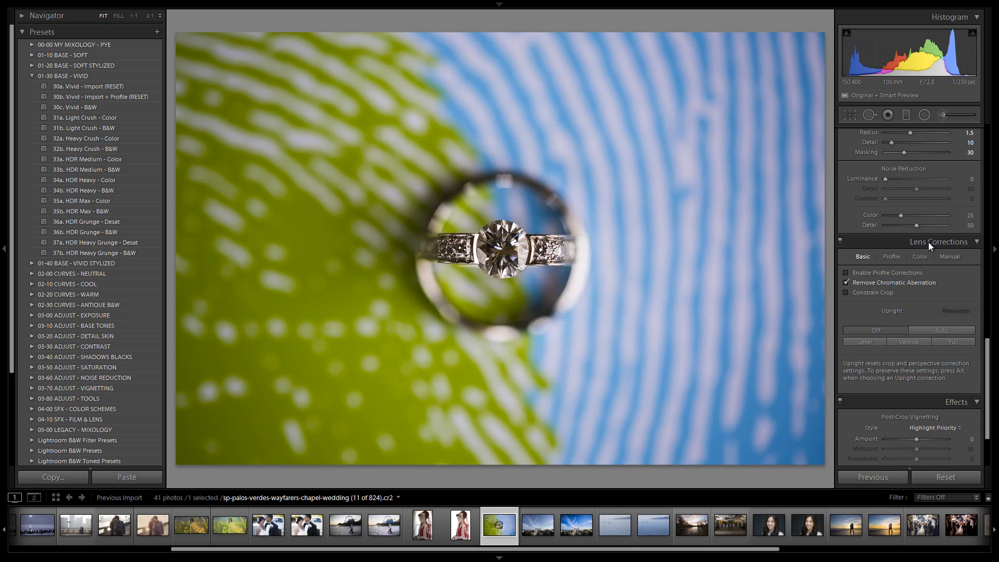
scroll(937, 245, "down", 3)
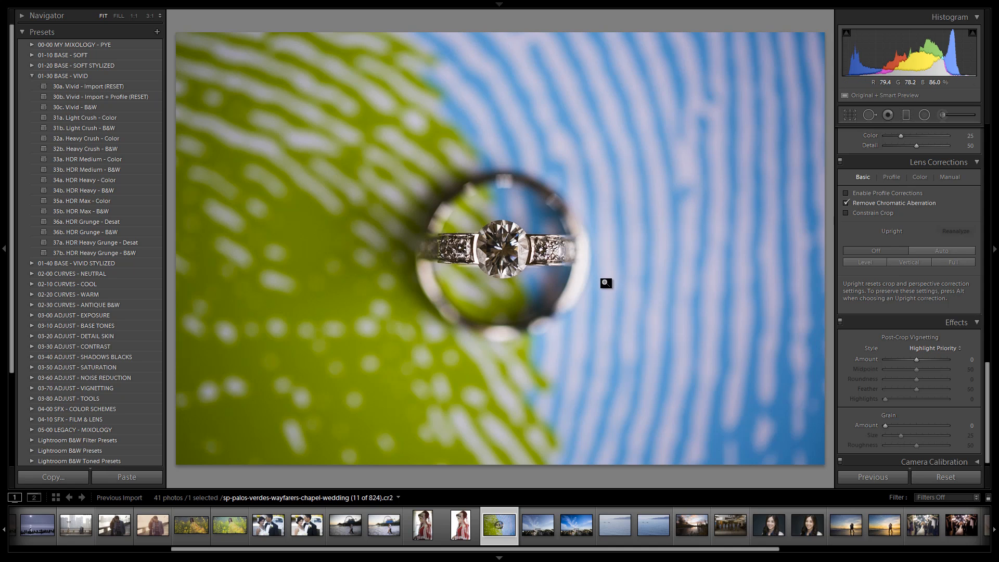
left_click(956, 178)
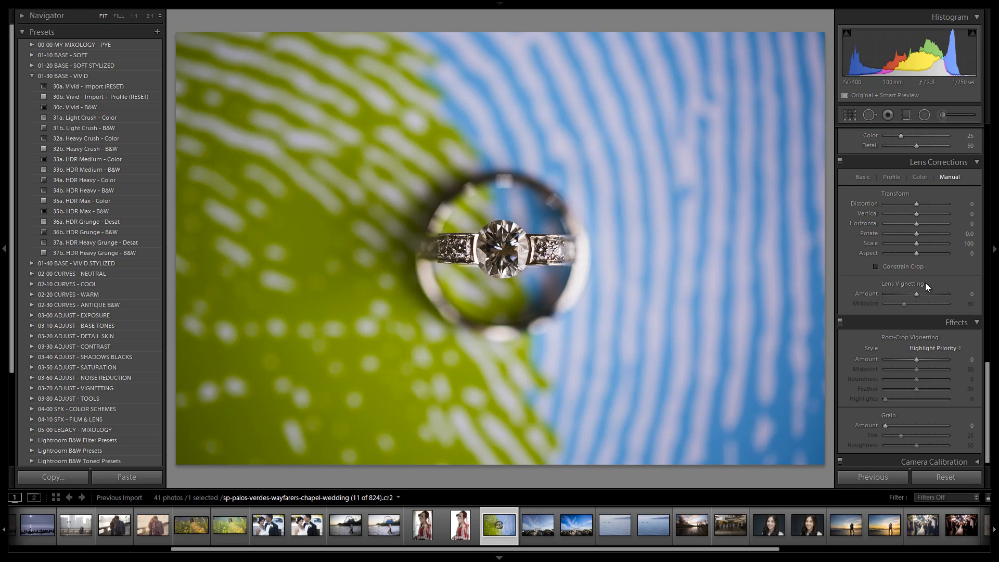
scroll(926, 287, "down", 1)
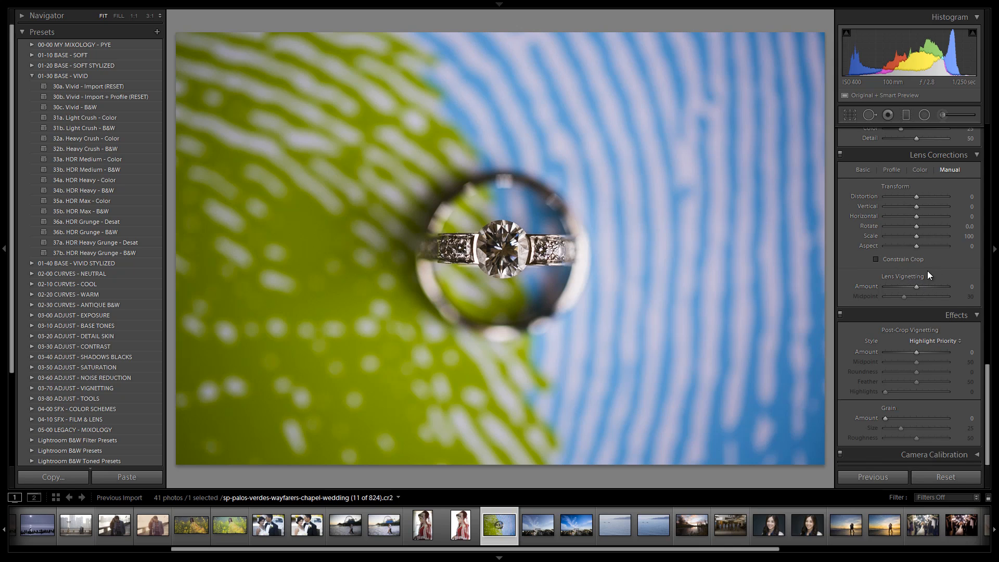
left_click(882, 286)
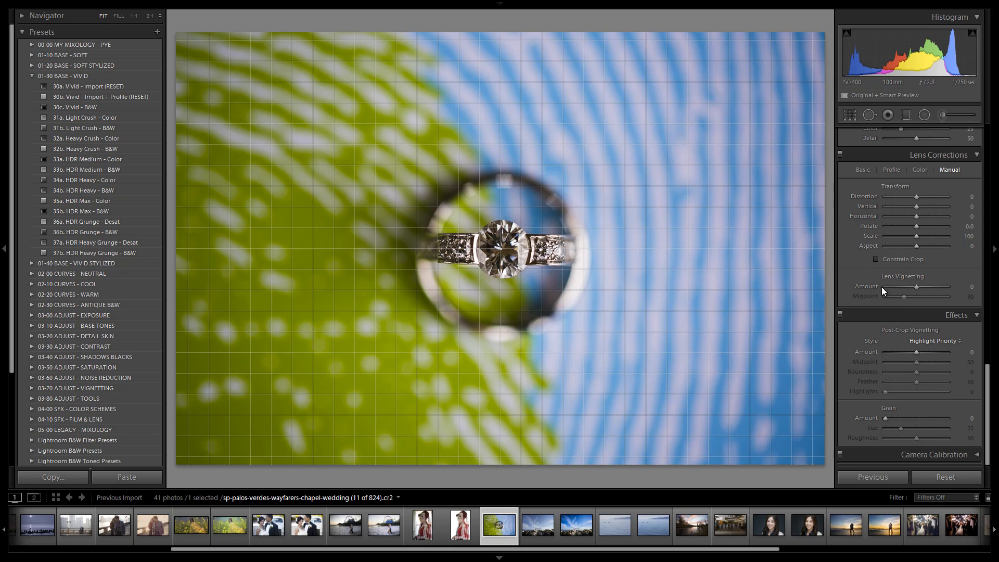
Return to the basic adjustments and check the finished ring edit against the original once more
scroll(926, 318, "up", 20)
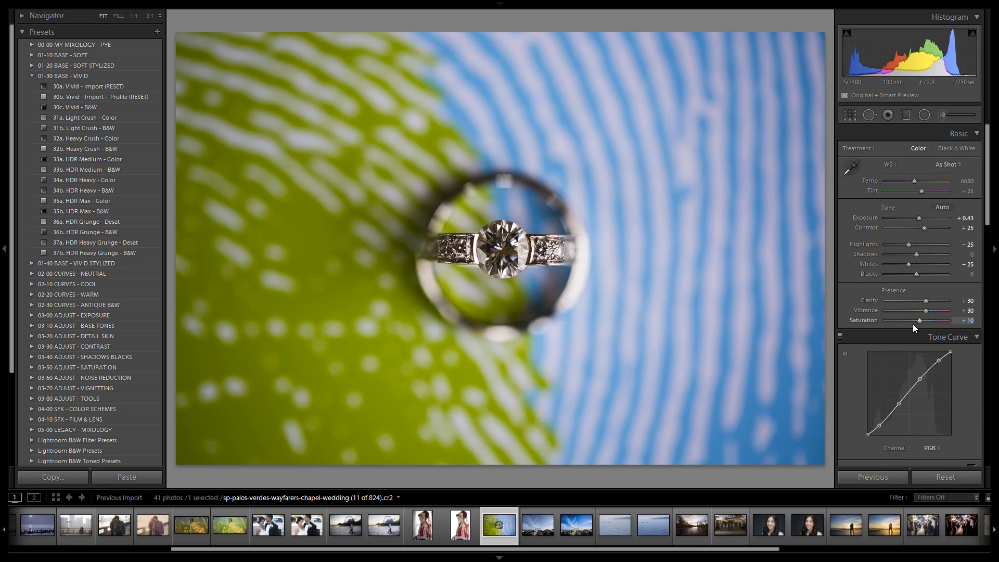
key("backslash")
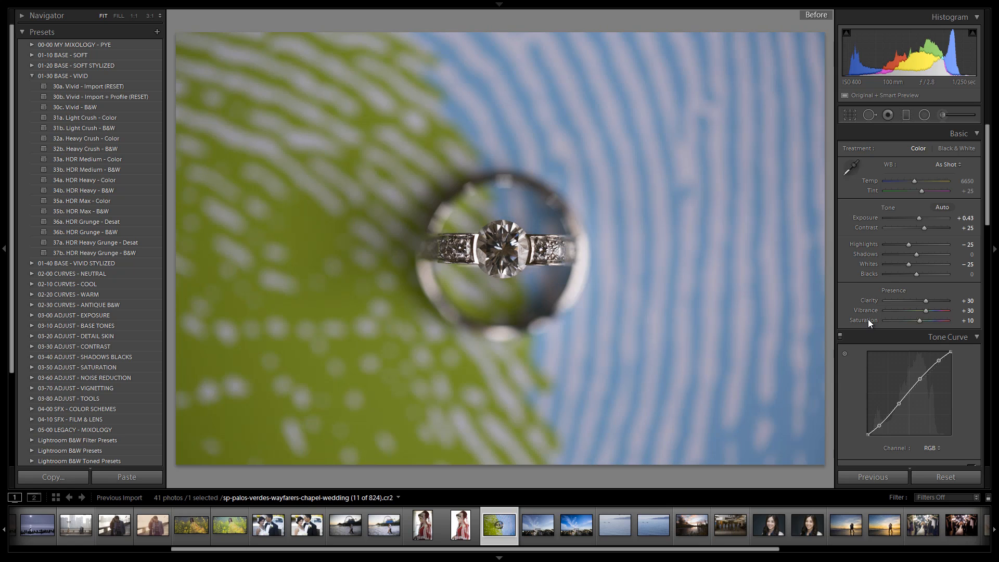
key("backslash")
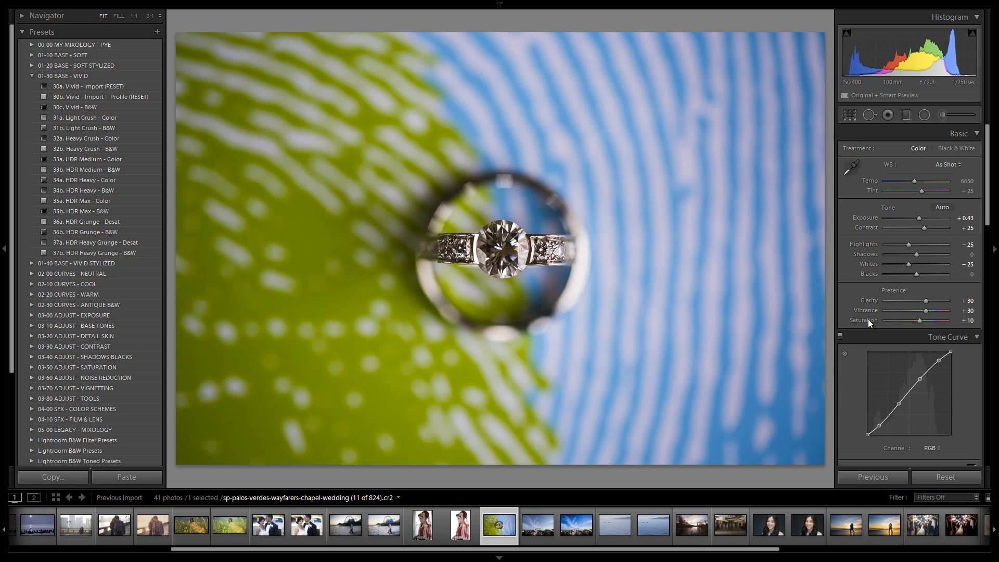